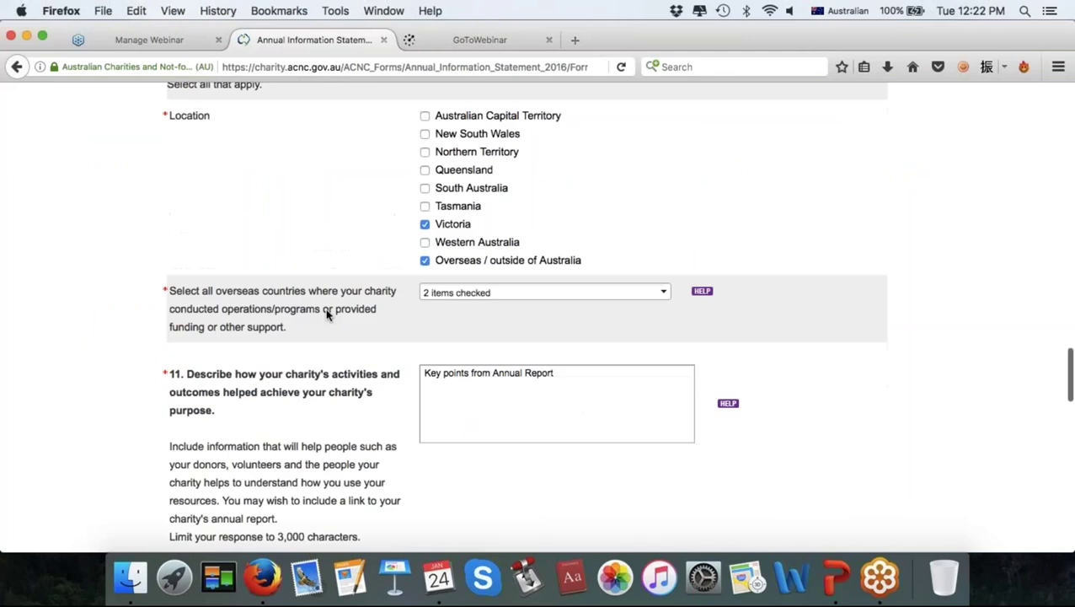
Step: Review Section B questions 8 and 9 of the 2016 Annual Information Statement, including the options offered for the main activity
scroll(327, 315, "up", 5)
scroll(327, 315, "up", 10)
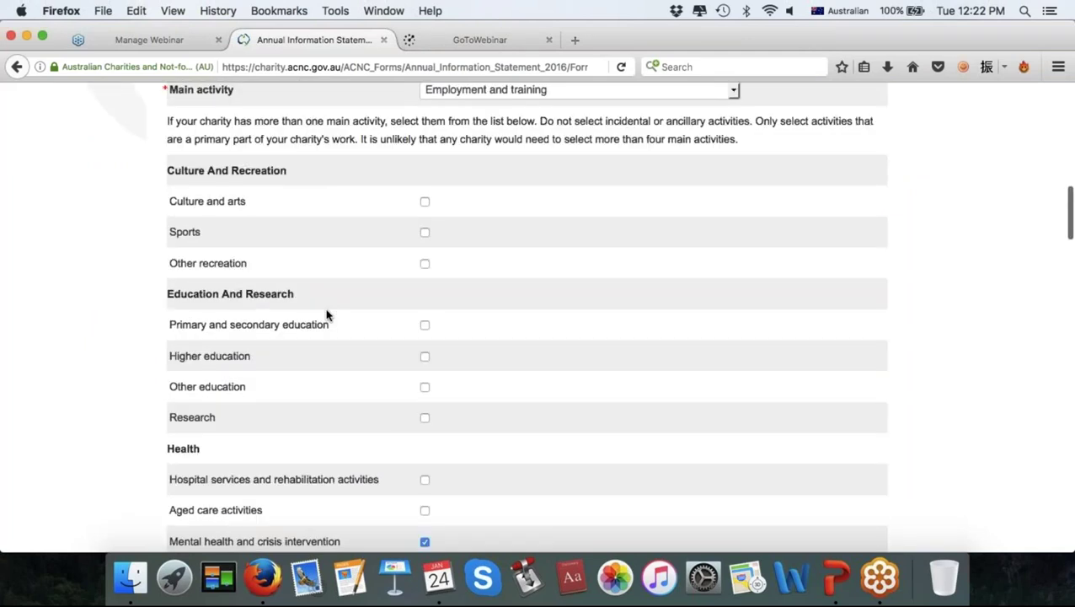
scroll(327, 315, "up", 15)
scroll(536, 317, "down", 7)
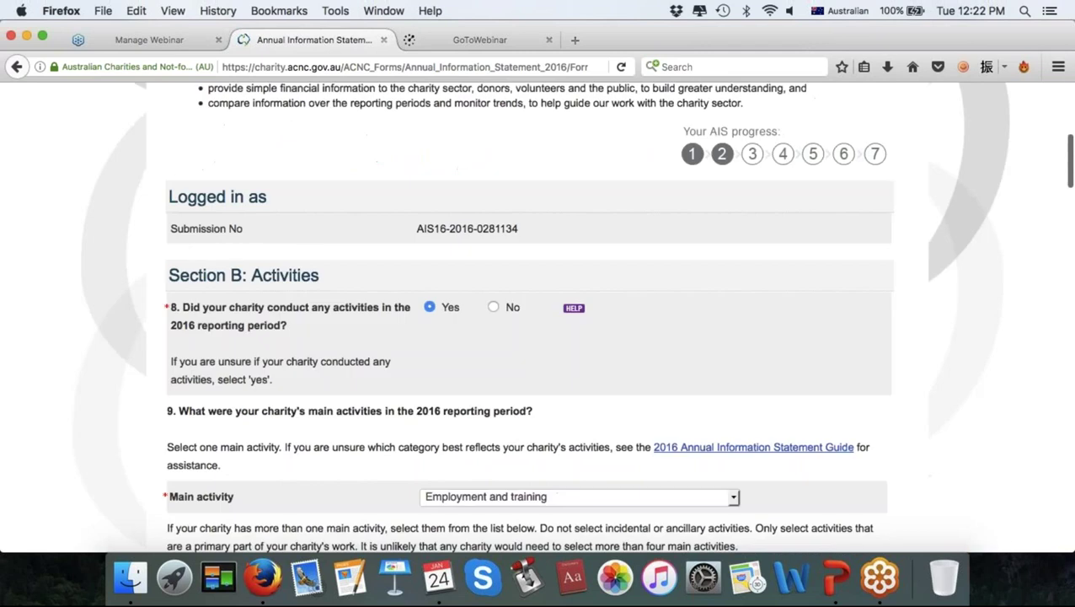
scroll(536, 317, "down", 3)
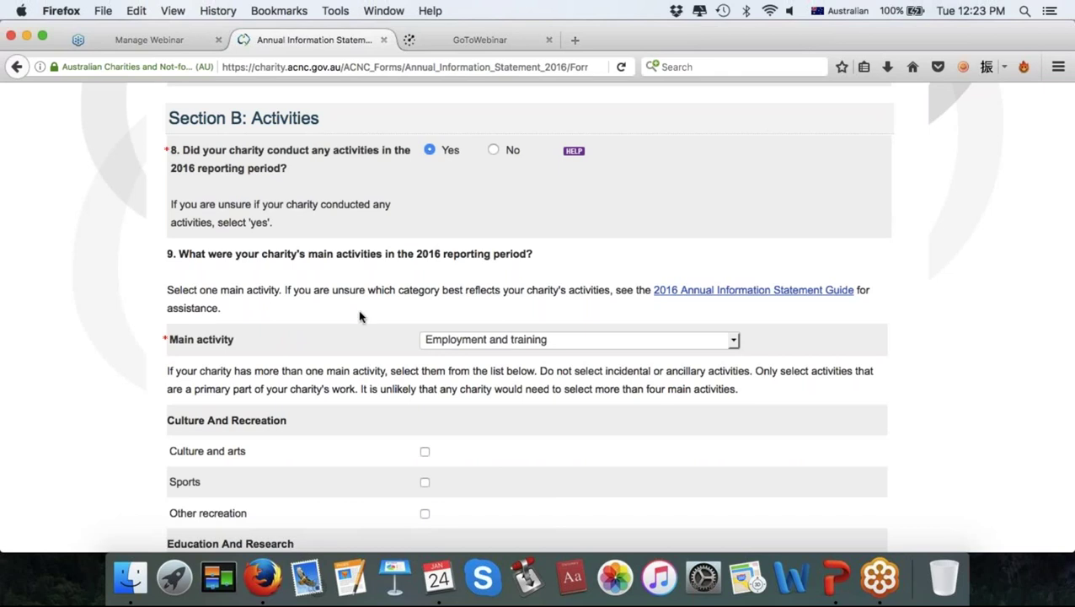
scroll(361, 316, "down", 1)
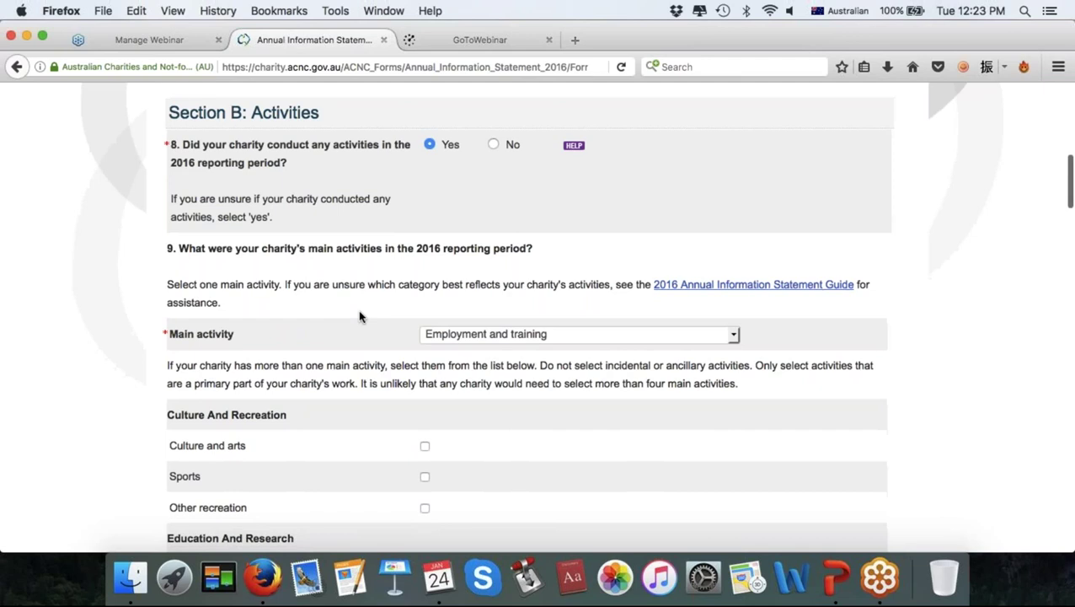
scroll(360, 316, "down", 3)
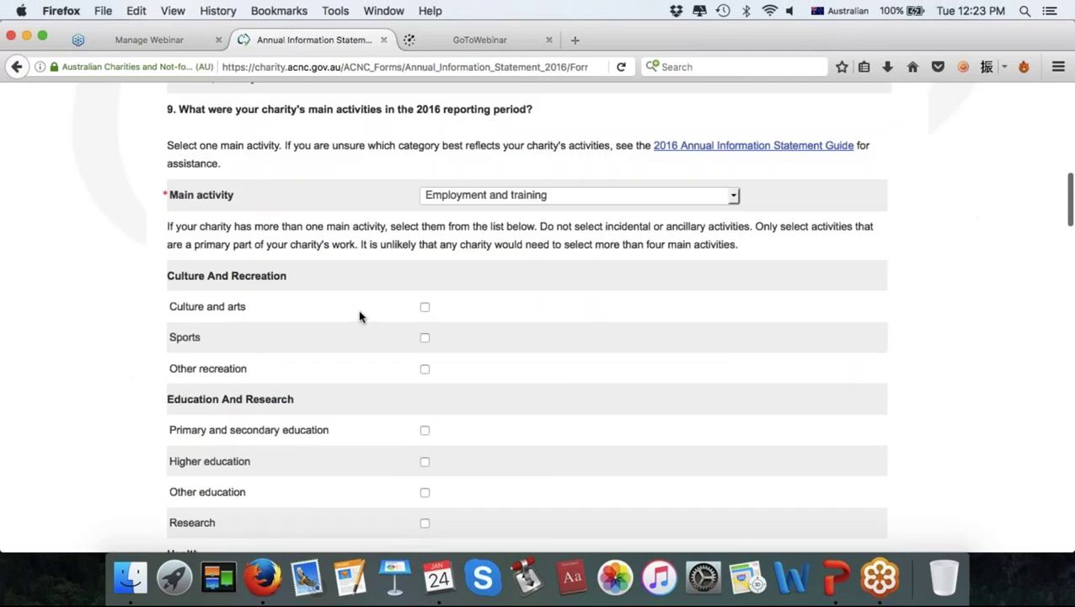
scroll(361, 316, "down", 1)
left_click(582, 159)
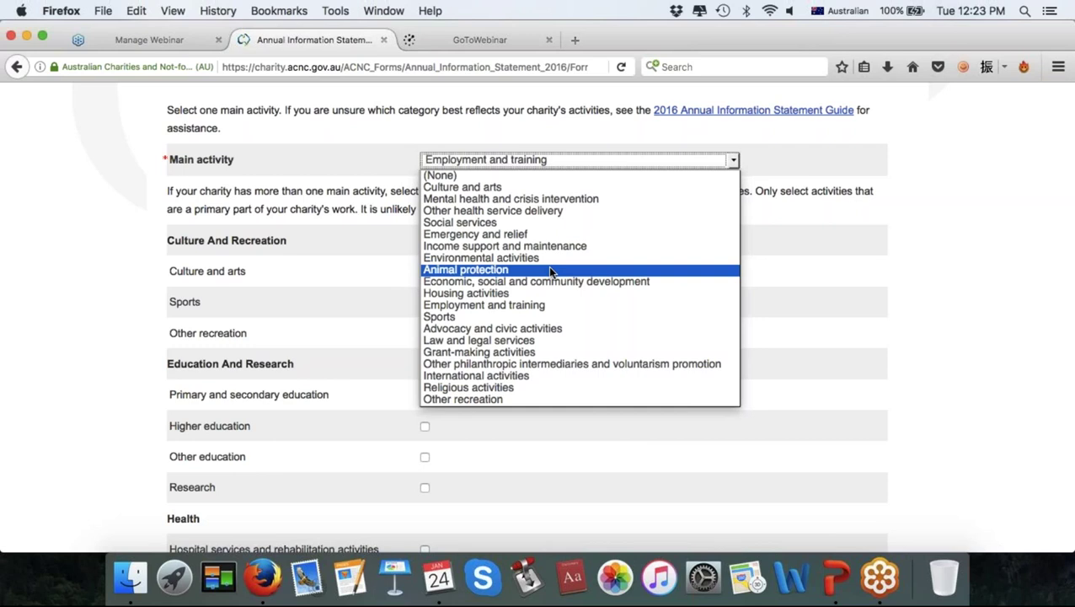
left_click(372, 226)
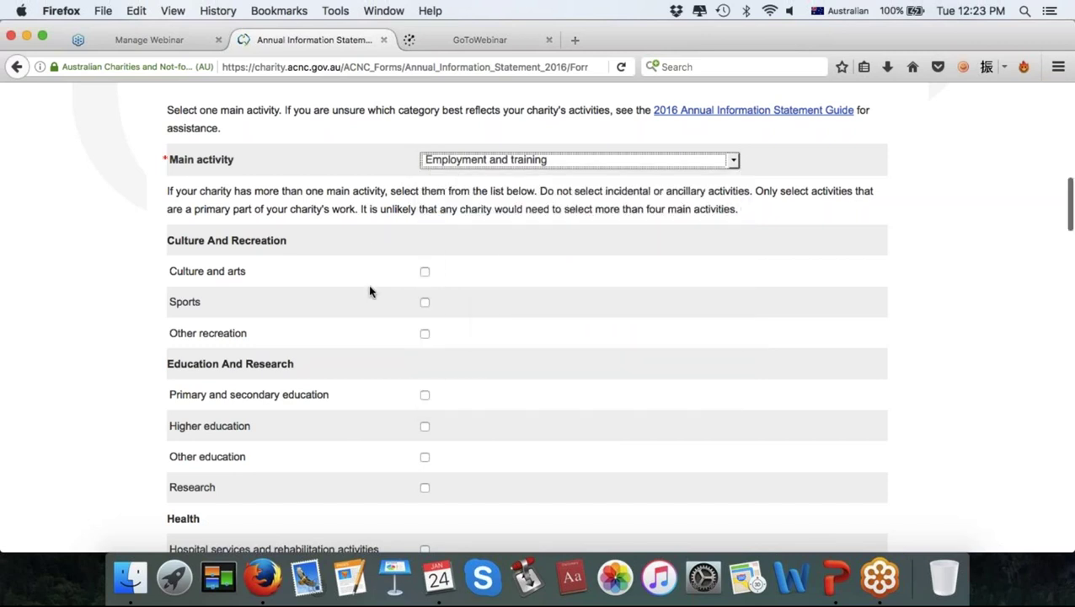
Step: Mark Advocacy and civic activities and Housing activities as additional main activities of the charity under question 9
scroll(370, 291, "down", 1)
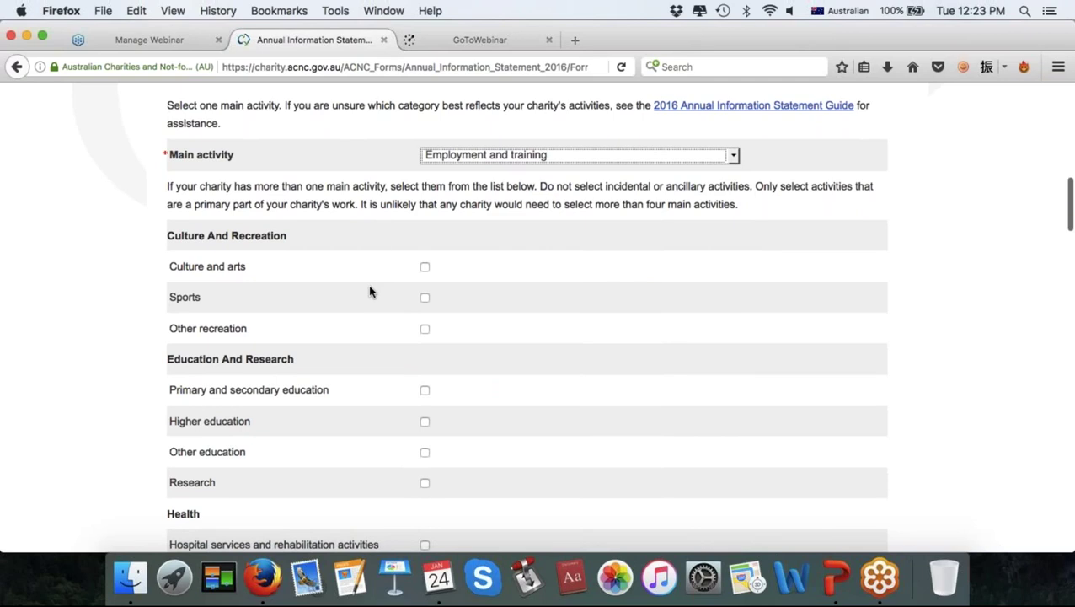
scroll(370, 291, "down", 5)
scroll(370, 291, "down", 3)
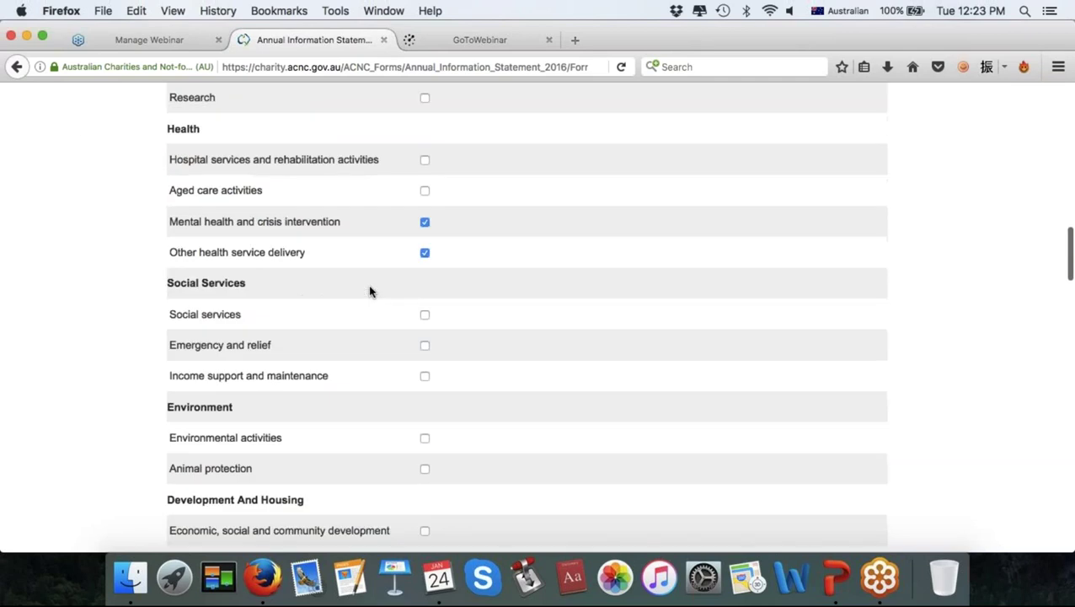
scroll(370, 290, "down", 5)
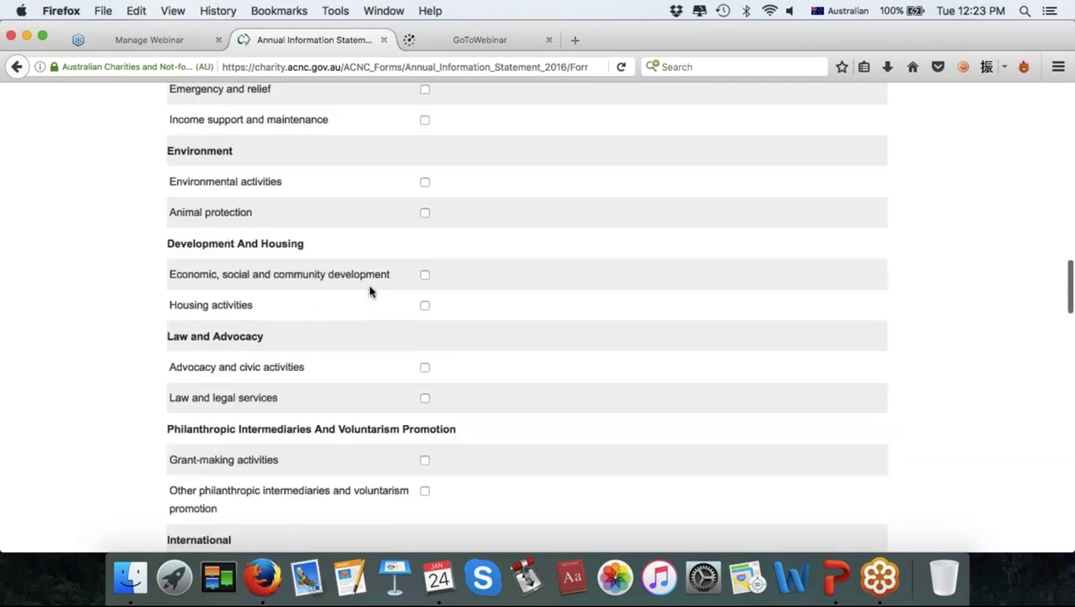
scroll(370, 291, "down", 2)
left_click(370, 291)
left_click(375, 229)
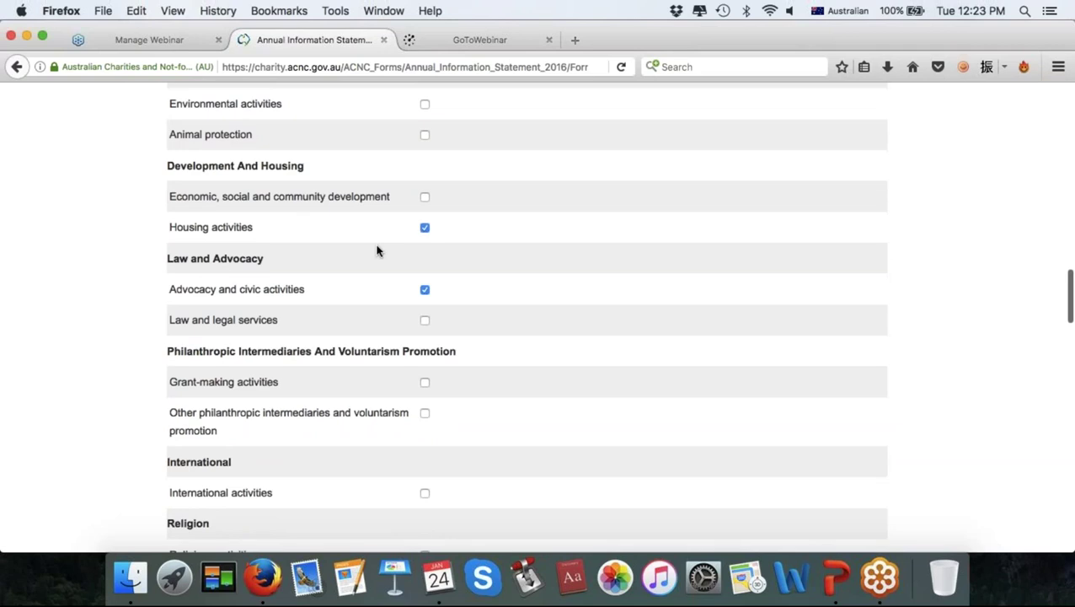
Step: Review the remaining activity categories, the question 10 locations and overseas countries, and the question 11 description of activities and outcomes
scroll(362, 251, "down", 1)
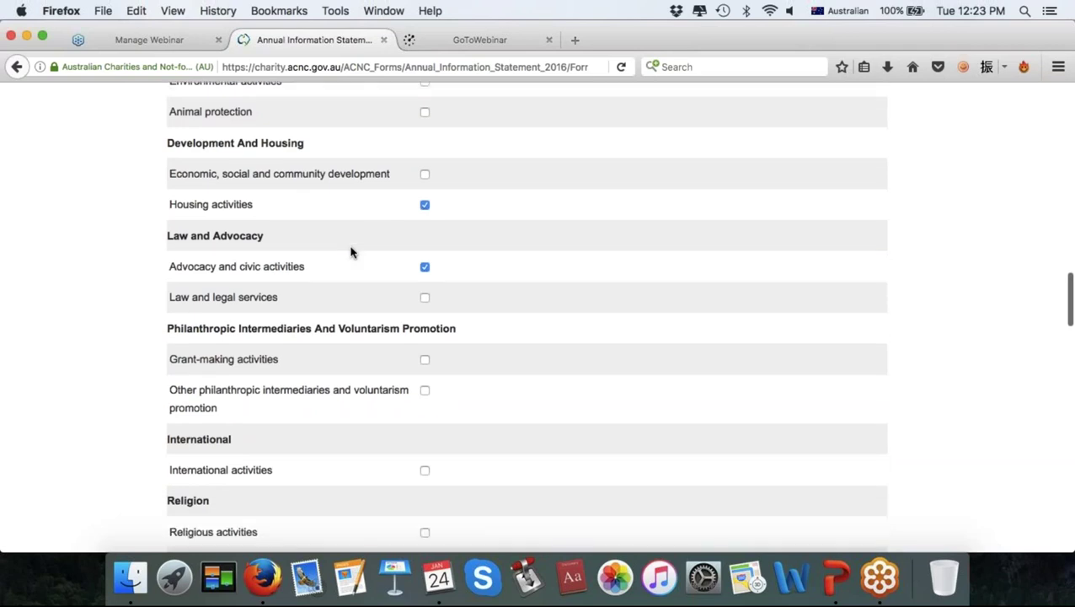
scroll(352, 252, "down", 3)
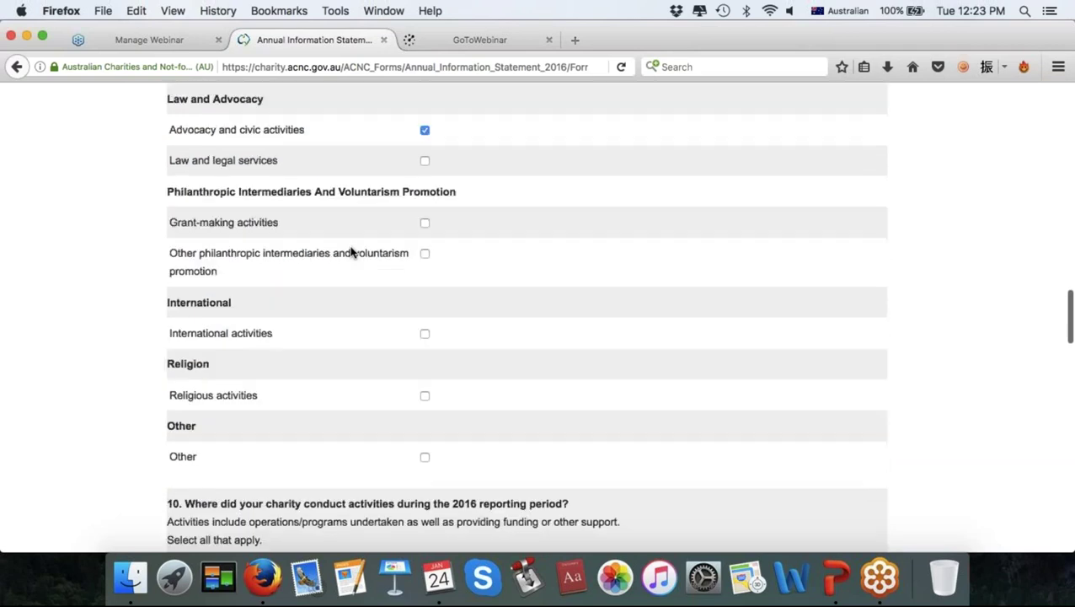
scroll(352, 252, "down", 8)
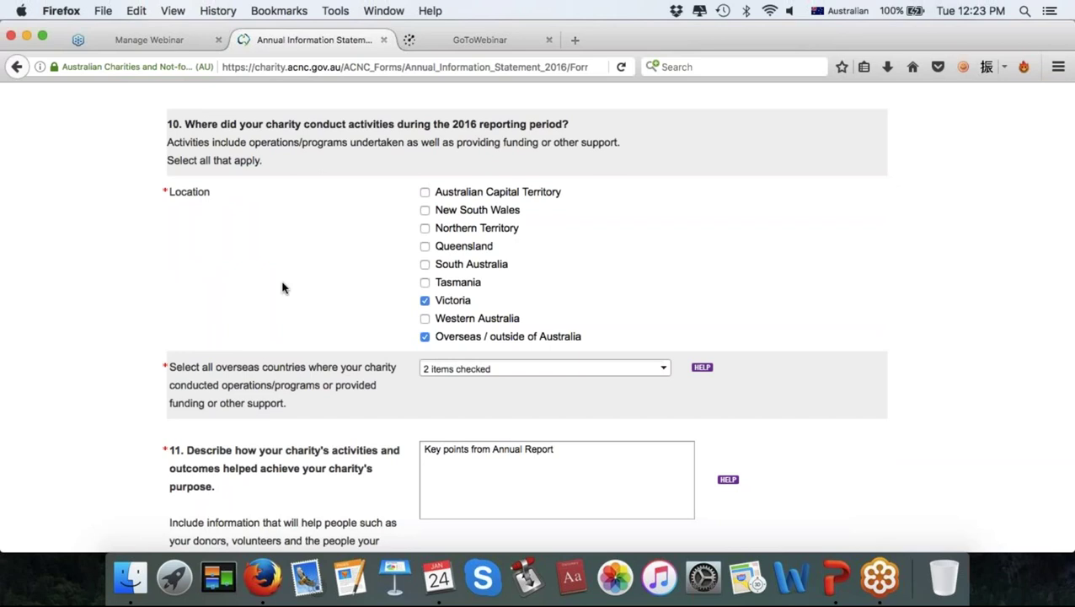
scroll(283, 288, "down", 1)
scroll(282, 287, "down", 3)
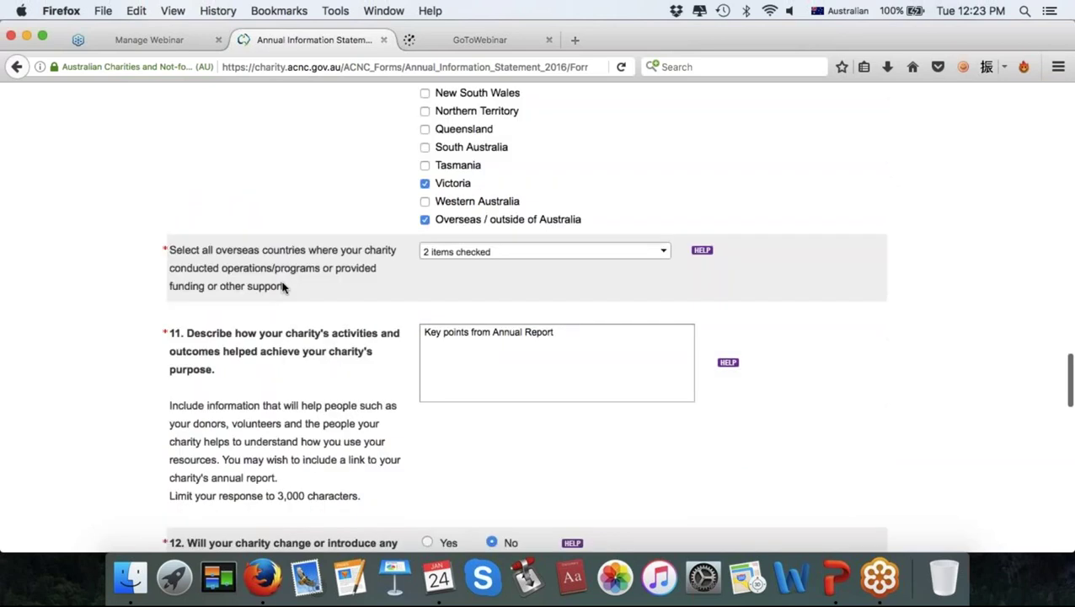
scroll(284, 288, "down", 4)
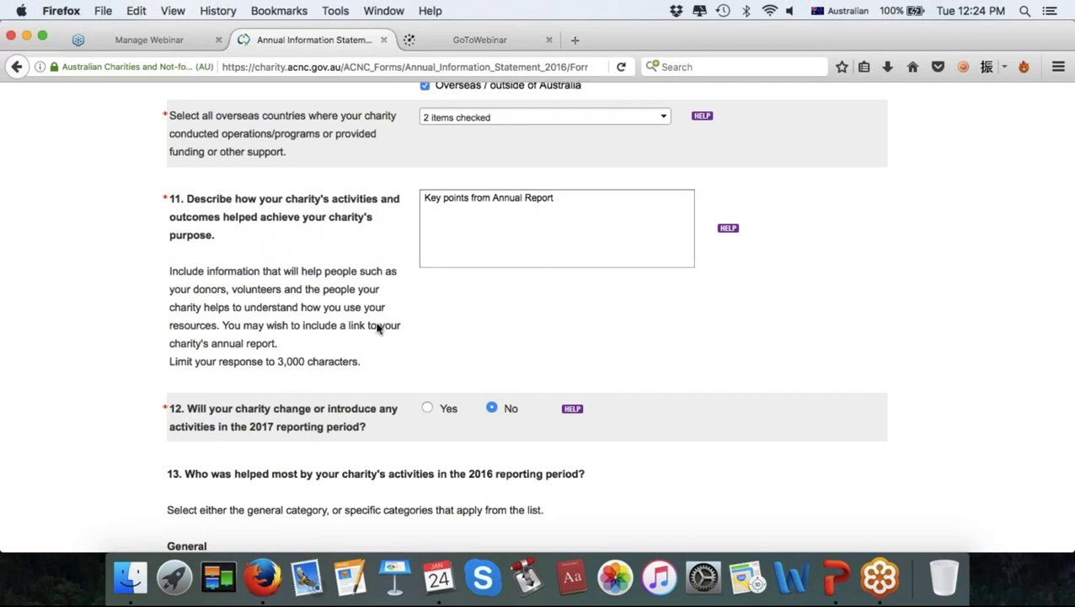
Step: Examine questions 12 and 13, reading when to select General or Specific for the people the charity helped most
scroll(320, 348, "down", 1)
scroll(320, 348, "down", 5)
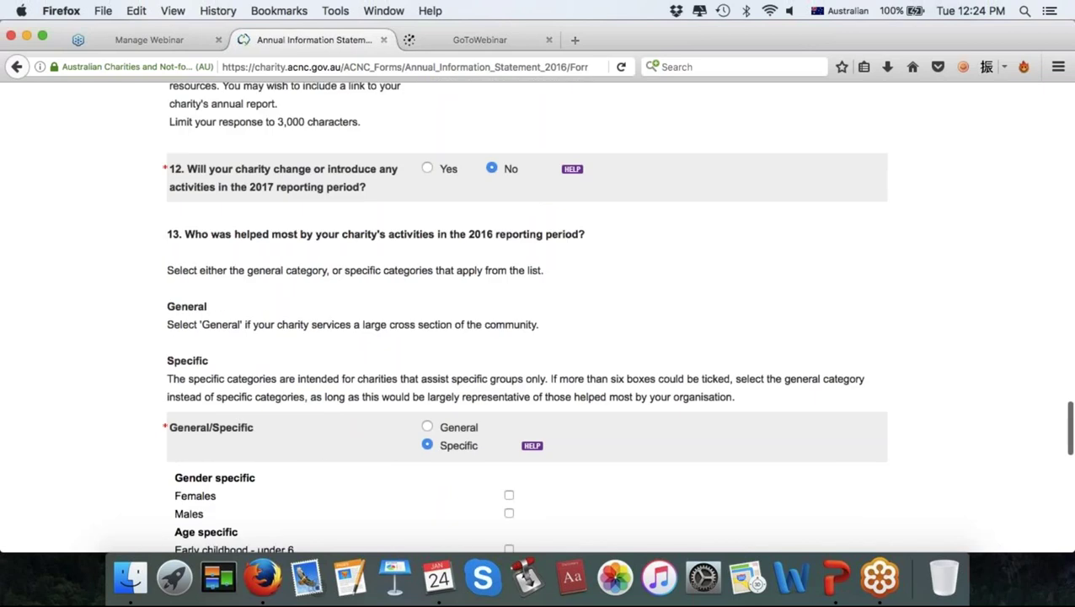
scroll(527, 337, "down", 2)
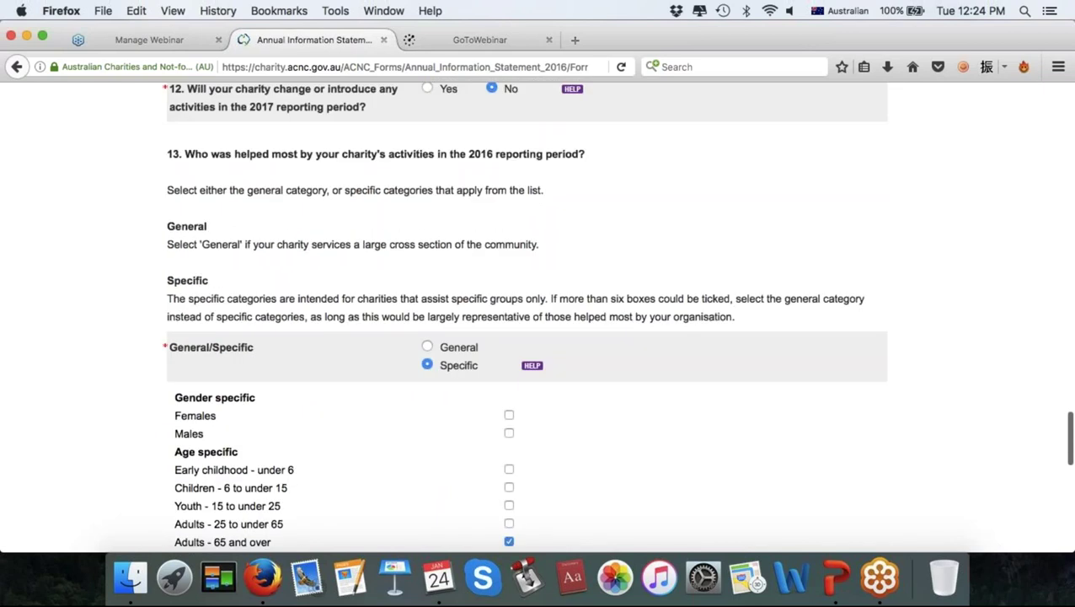
scroll(616, 315, "down", 1)
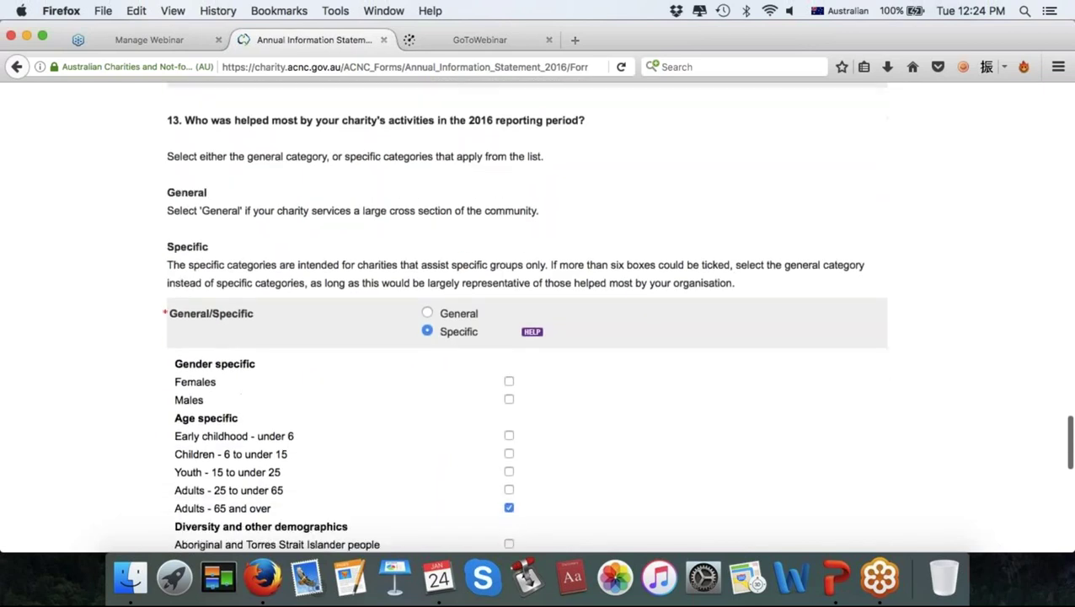
scroll(616, 317, "down", 1)
scroll(526, 316, "down", 1)
scroll(526, 316, "down", 3)
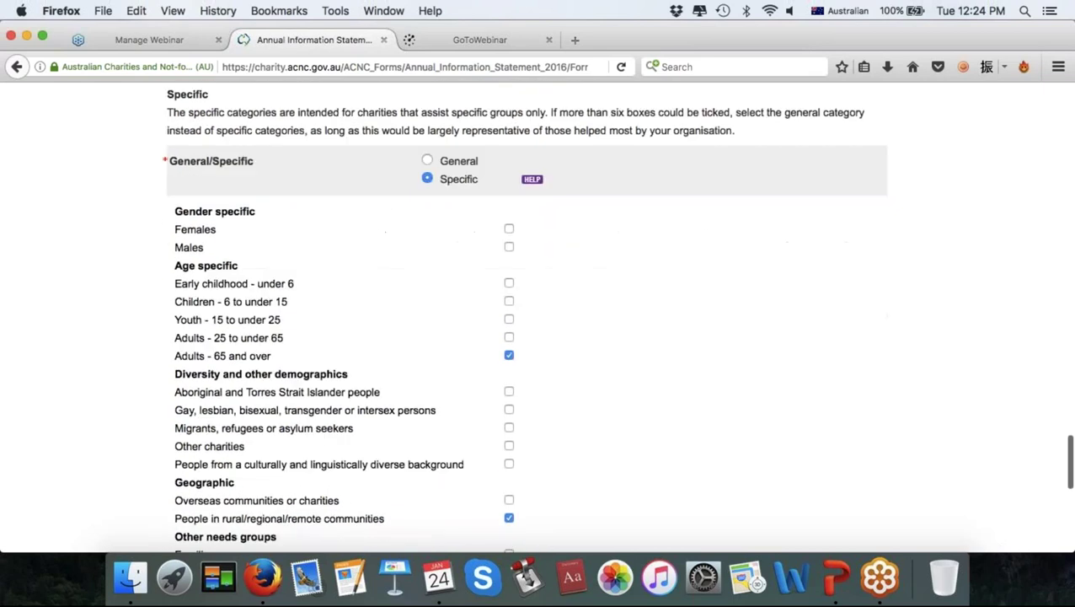
scroll(526, 316, "down", 1)
scroll(526, 316, "up", 1)
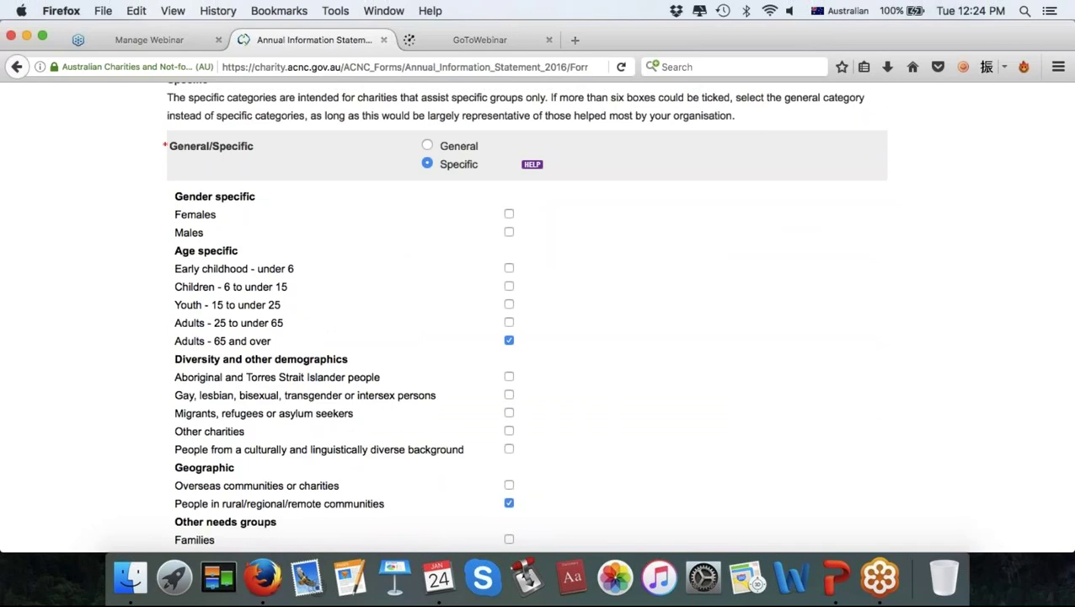
scroll(526, 316, "down", 1)
scroll(526, 316, "up", 1)
scroll(527, 316, "up", 1)
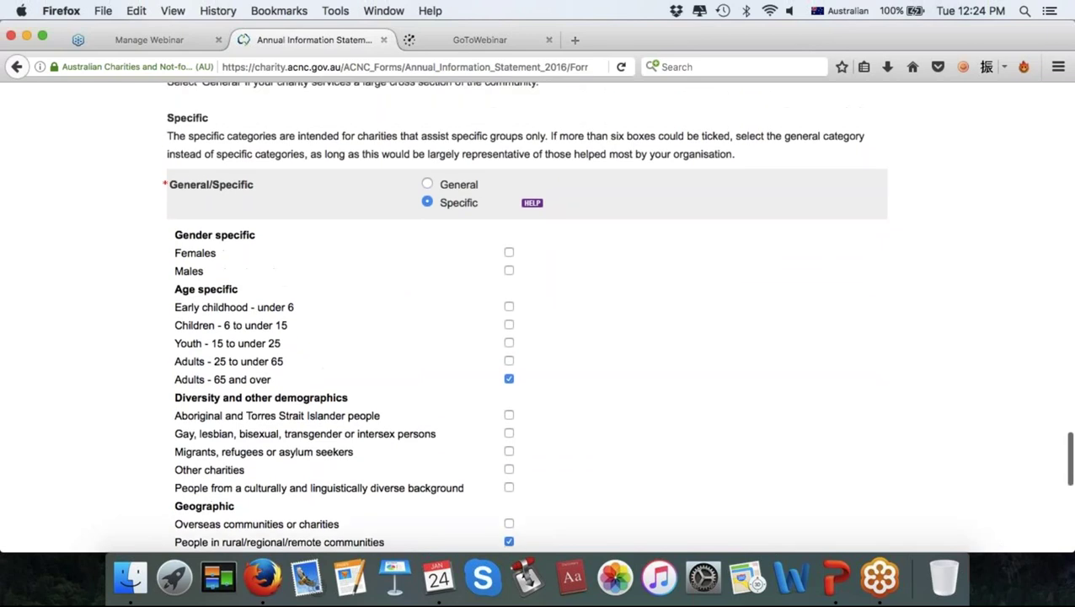
scroll(526, 316, "up", 3)
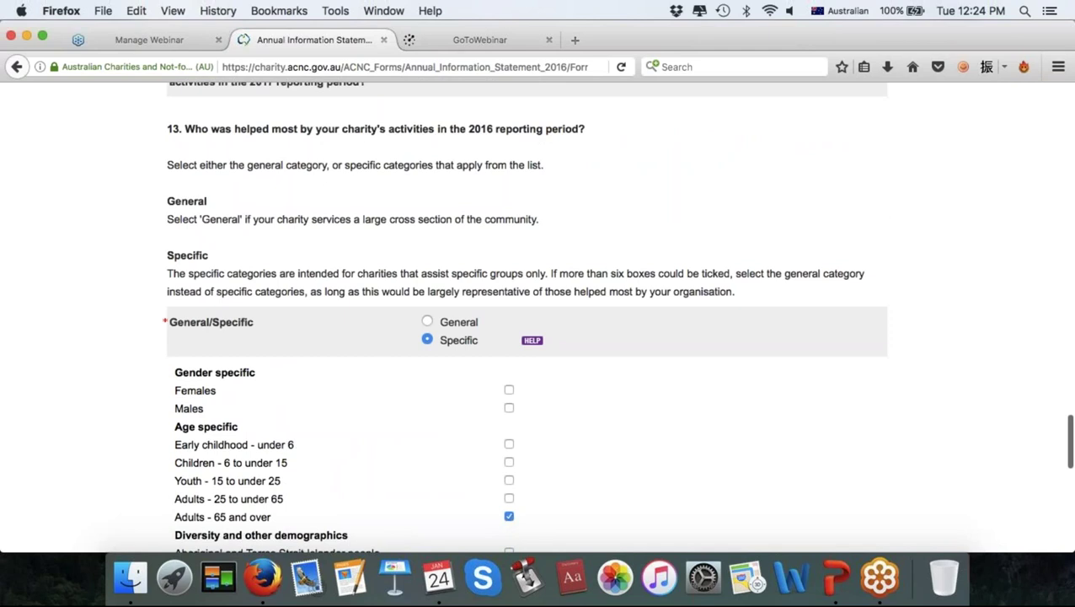
scroll(527, 316, "up", 1)
scroll(526, 316, "up", 1)
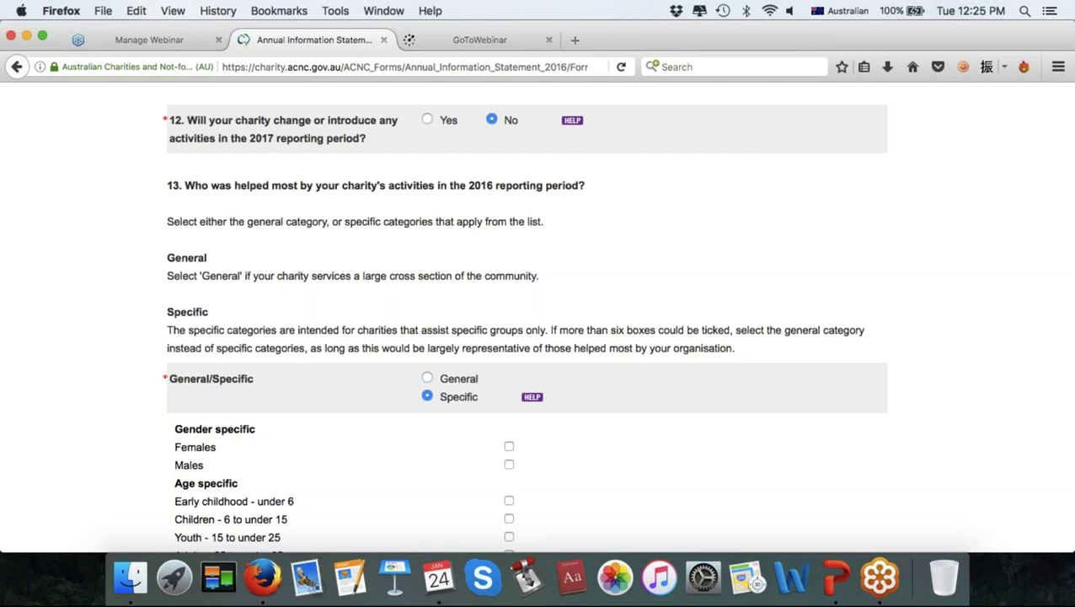
Step: Examine the specific beneficiary categories under question 13, from gender and age through to the other groups at the form page's end
scroll(616, 314, "down", 2)
scroll(527, 320, "down", 5)
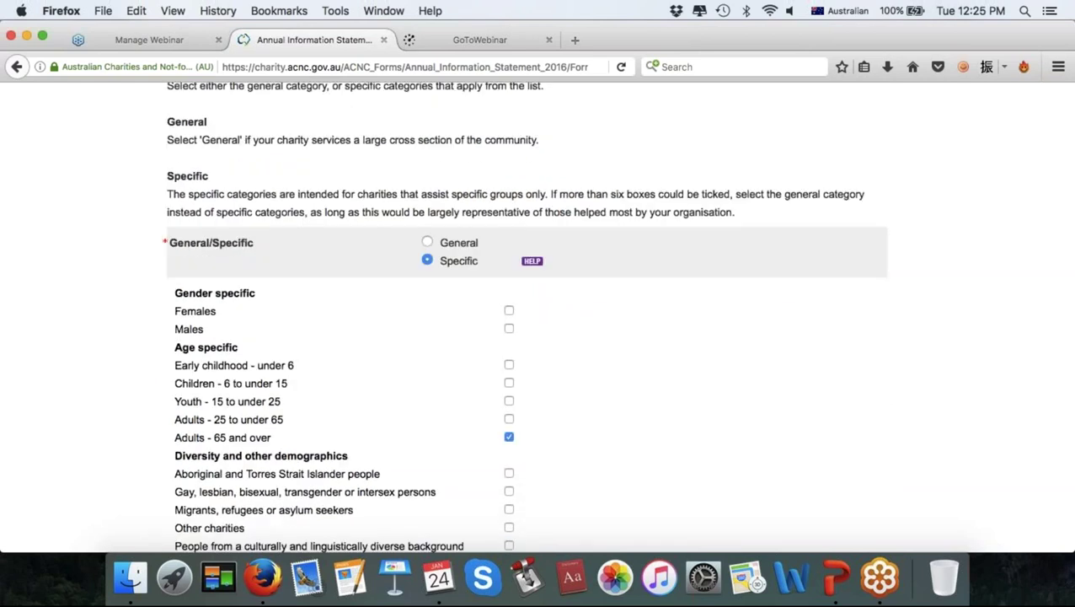
scroll(616, 316, "down", 1)
scroll(616, 319, "down", 1)
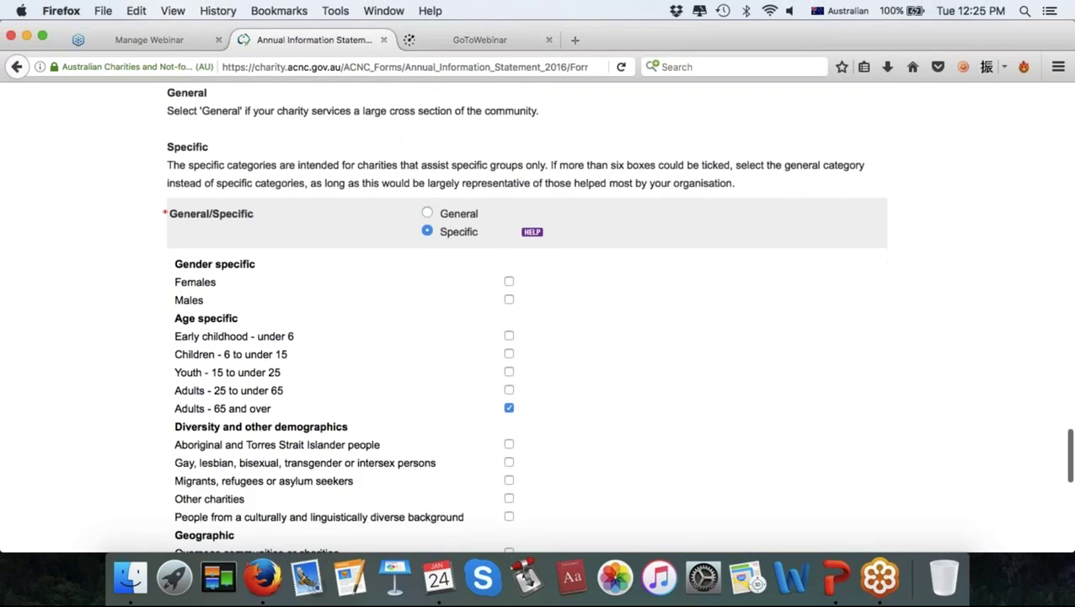
scroll(523, 316, "down", 1)
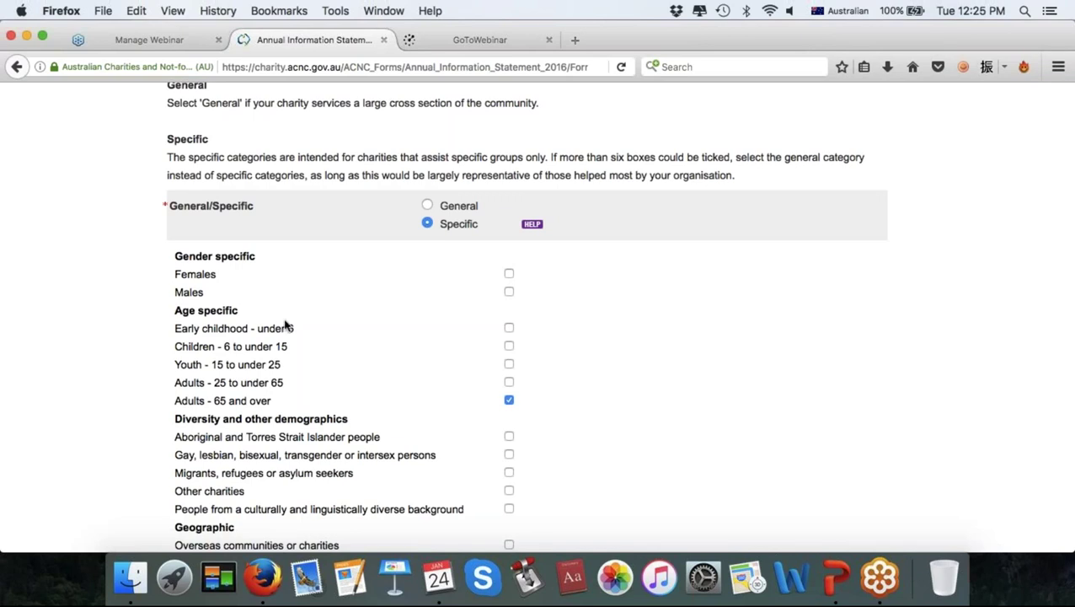
scroll(286, 325, "down", 1)
scroll(286, 325, "down", 4)
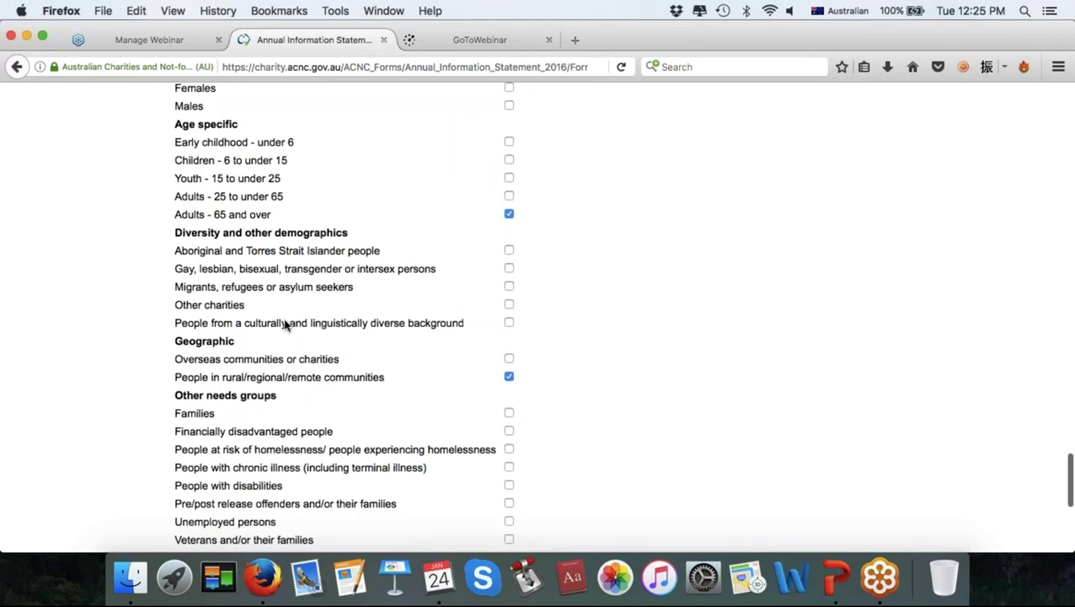
scroll(286, 325, "up", 1)
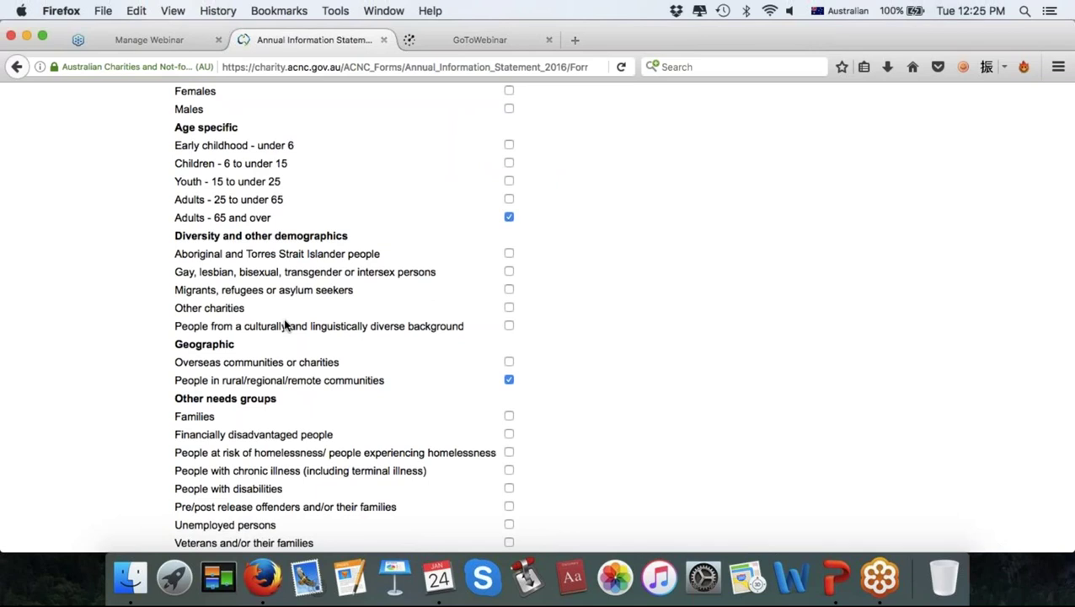
scroll(285, 325, "down", 1)
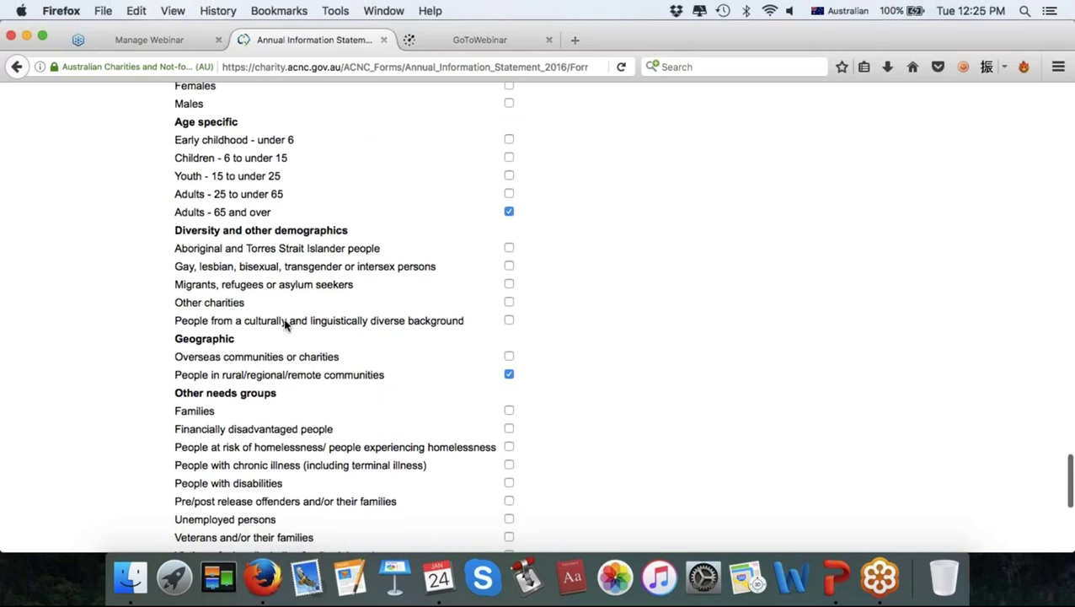
scroll(285, 325, "down", 5)
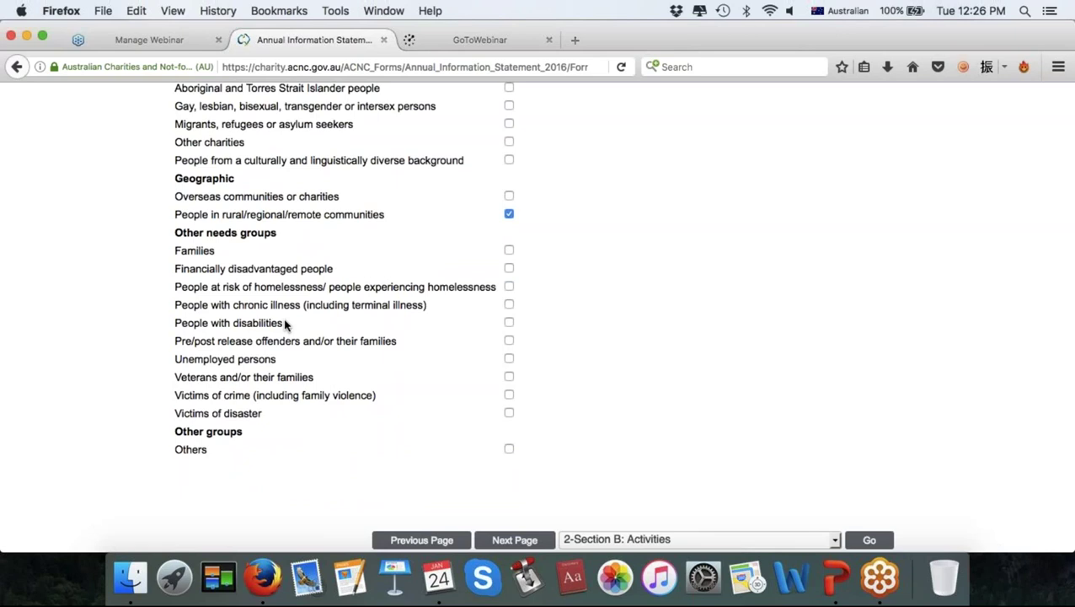
scroll(286, 326, "down", 2)
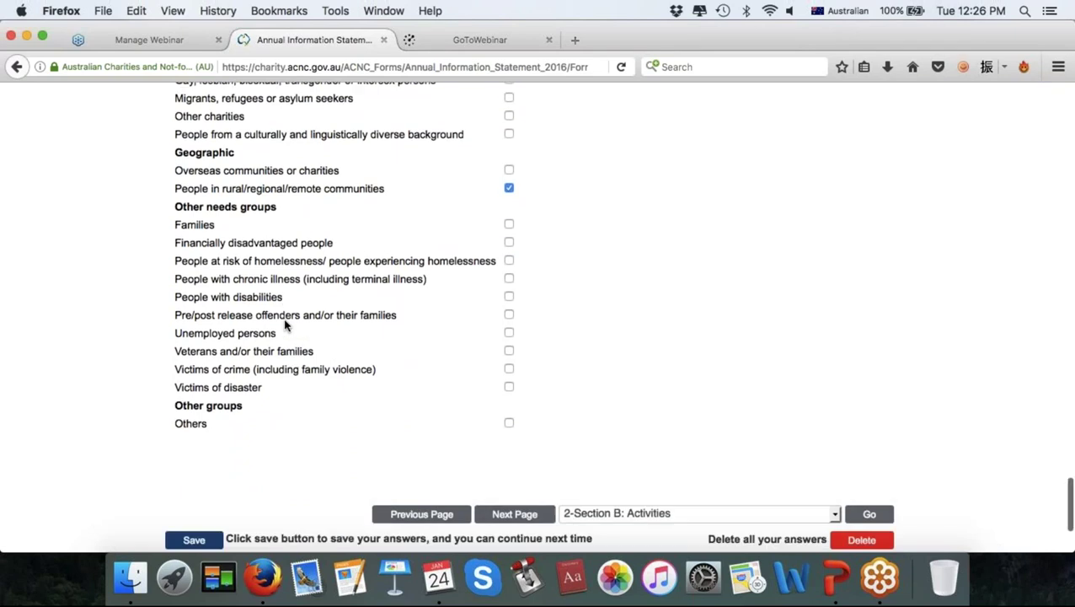
Step: Switch to the PowerPoint presentation and run the slide show from Section B: Activities on to the Section C: Human Resources slide
left_click(834, 578)
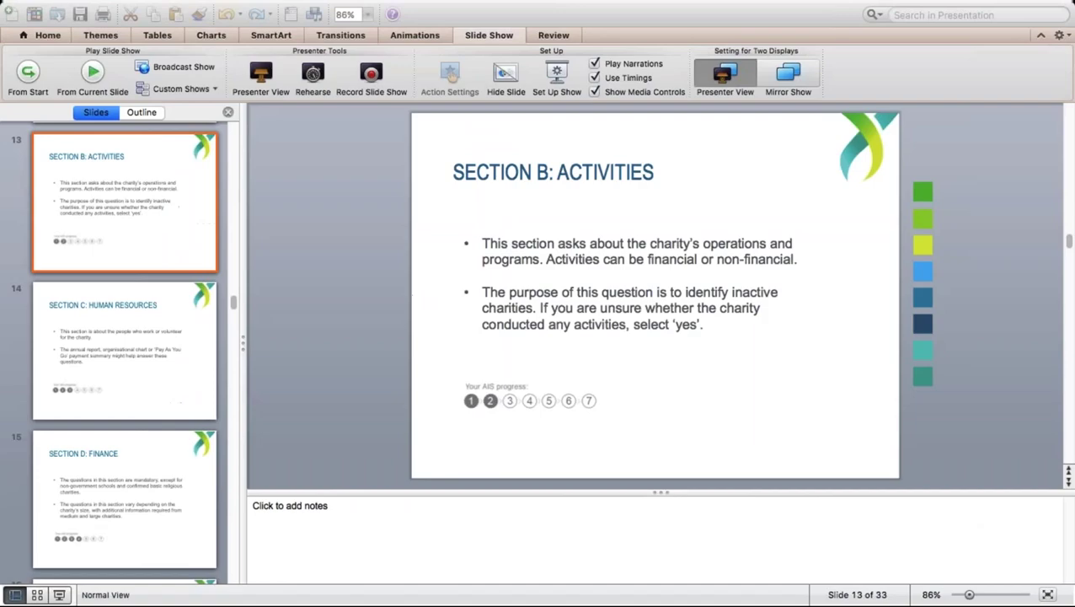
left_click(92, 84)
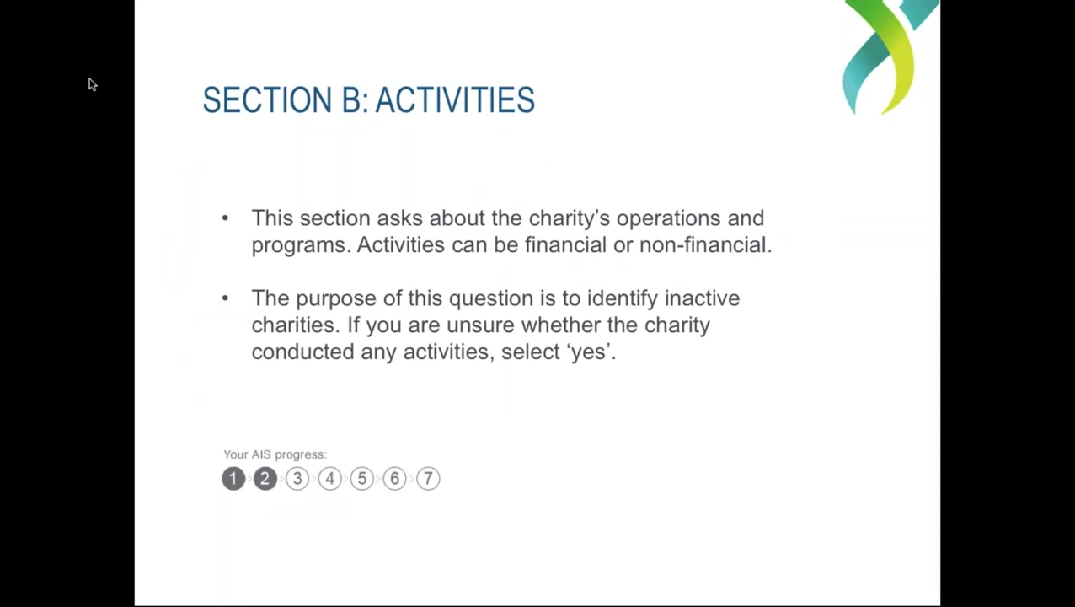
key("Right")
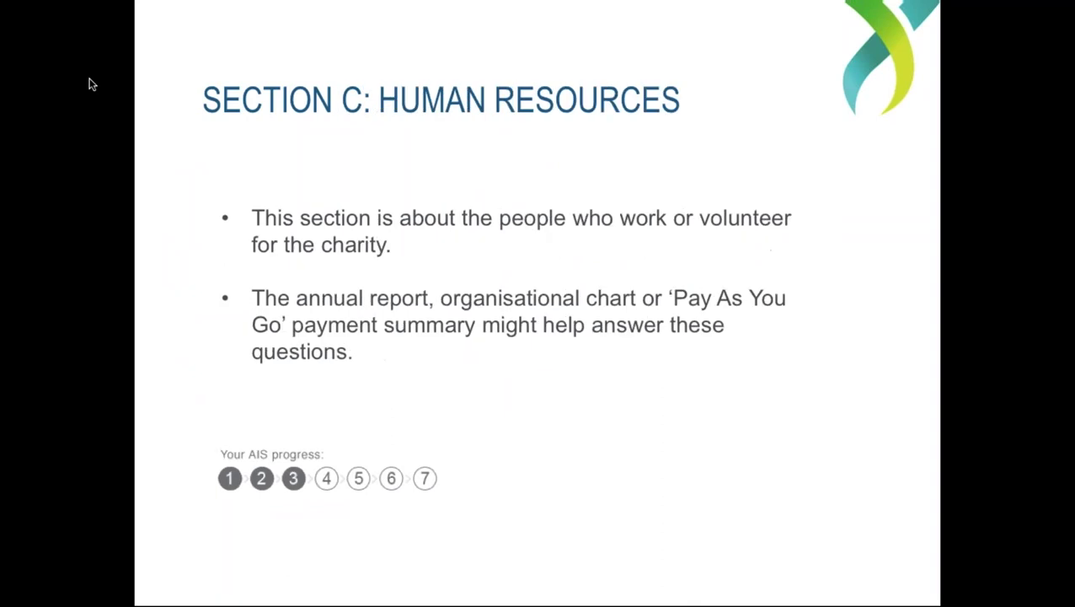